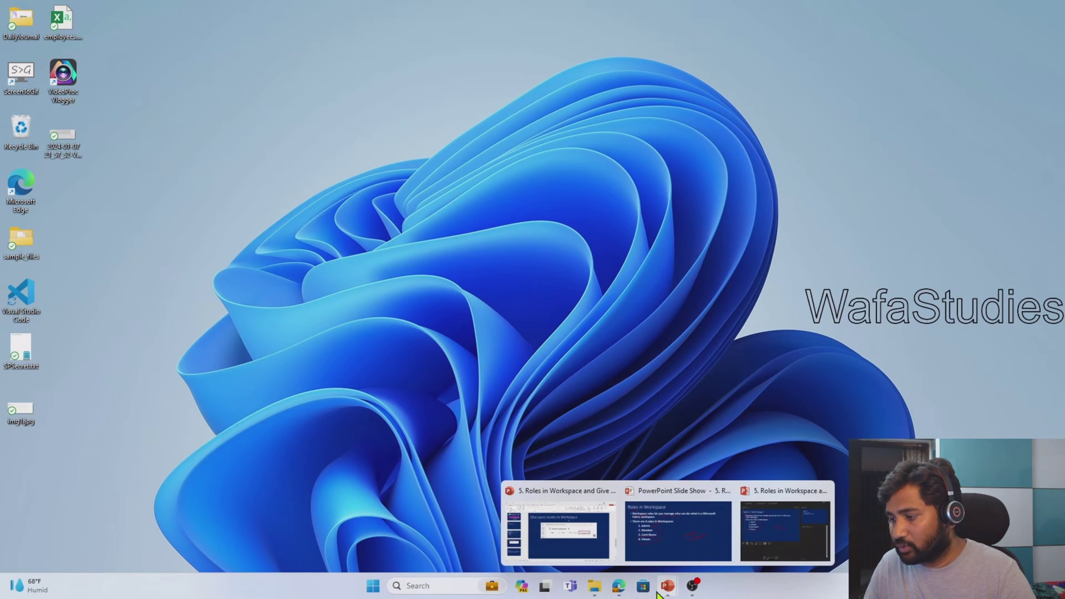
# - Bring up the Roles in workspaces article and scroll down to its roles table
pyautogui.click(618, 586)
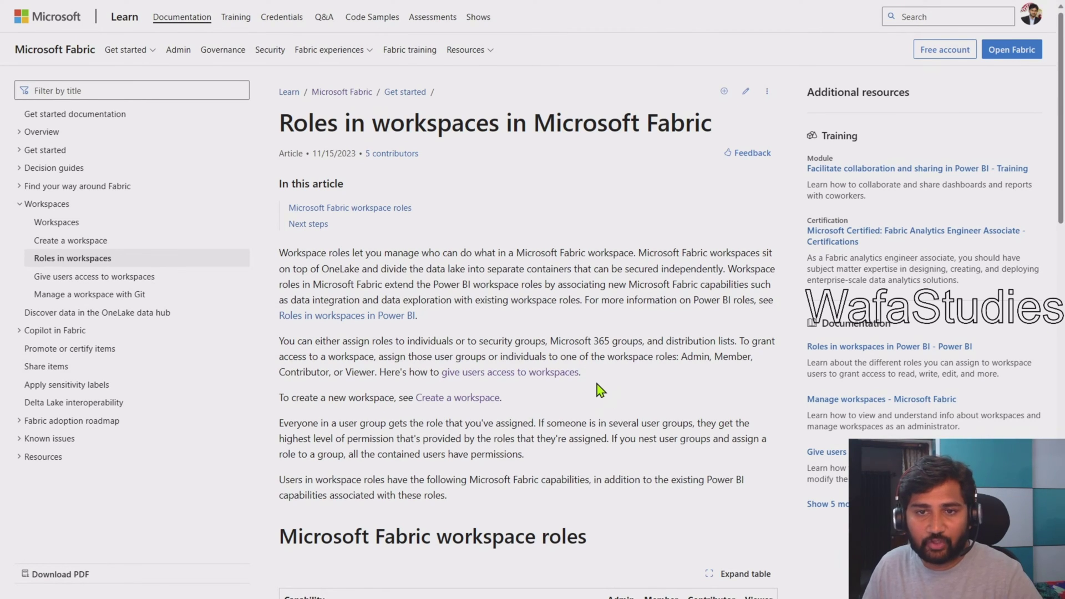
pyautogui.scroll(-5, 527, 321)
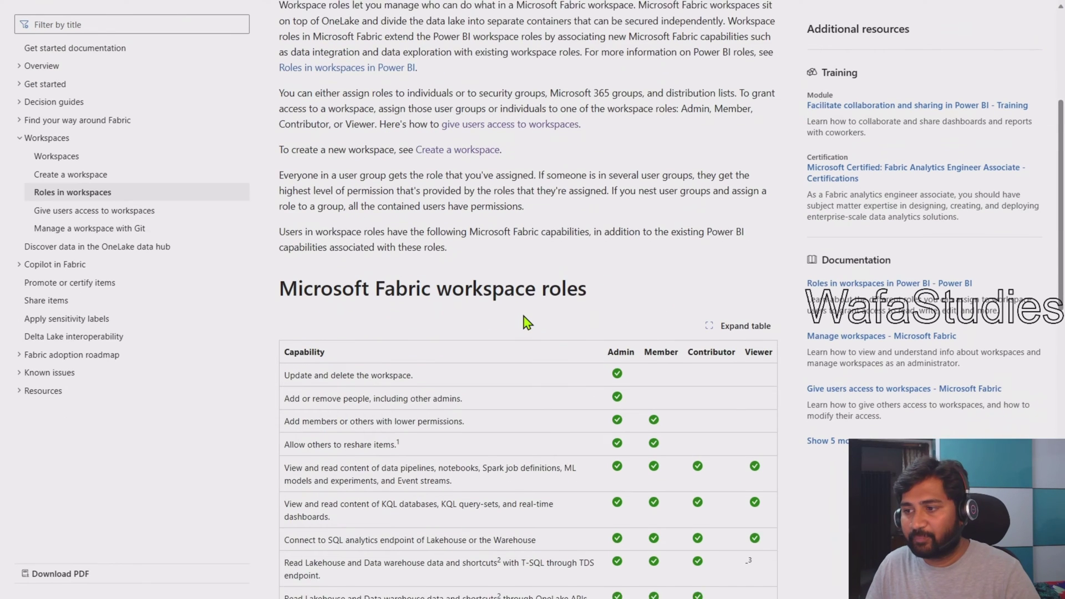
pyautogui.scroll(-3, 527, 322)
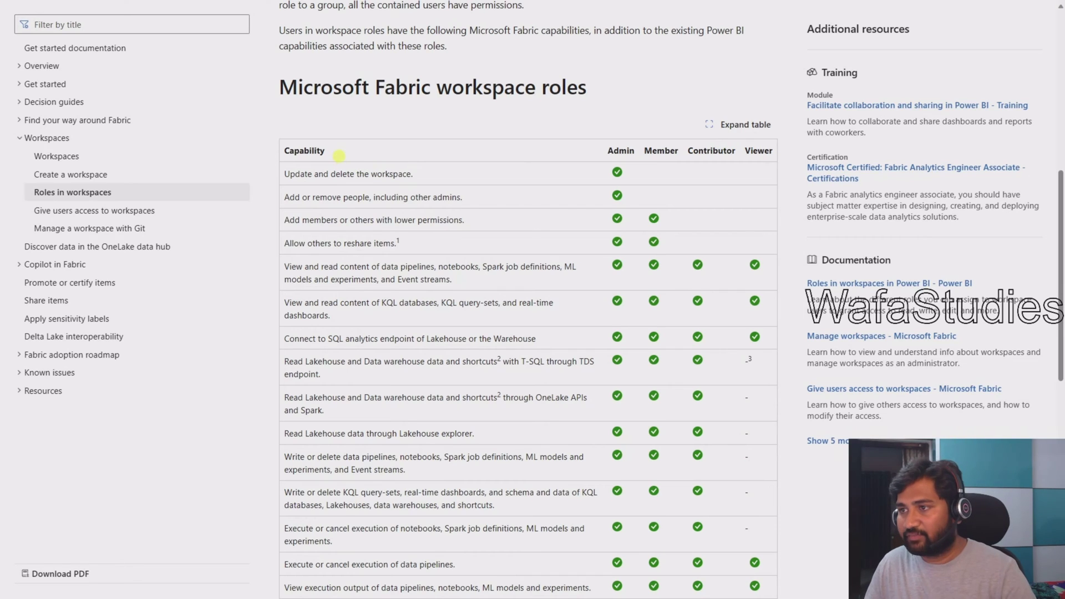
# - Draw arrows at the Capability, Admin, Member, Contributor and Viewer column headings
pyautogui.click(335, 151)
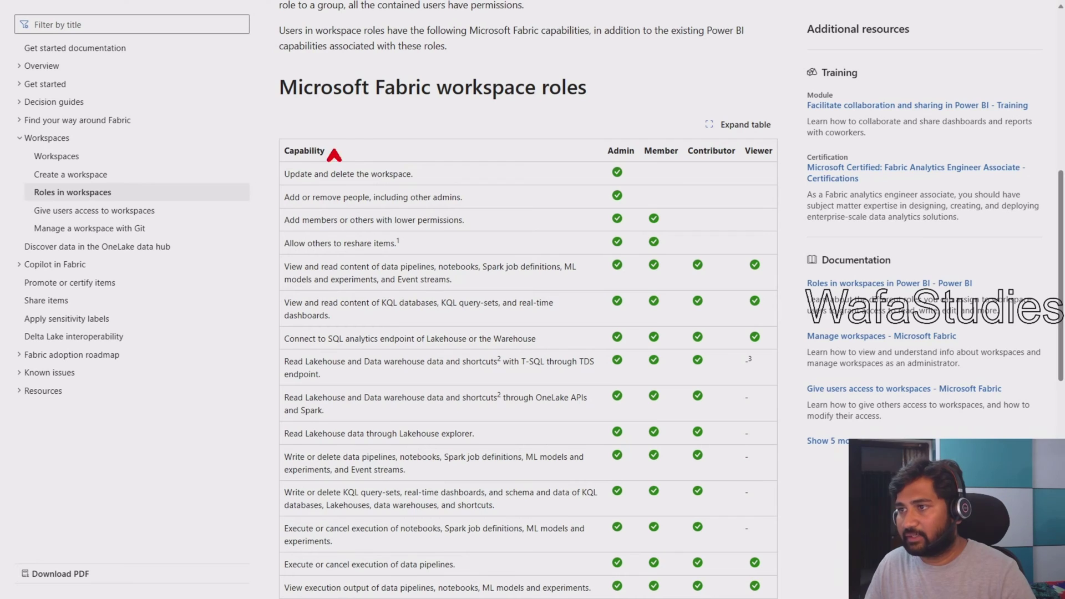
pyautogui.moveTo(334, 151); pyautogui.dragTo(378, 125)
pyautogui.moveTo(606, 143); pyautogui.dragTo(601, 107)
pyautogui.moveTo(657, 141); pyautogui.dragTo(640, 95)
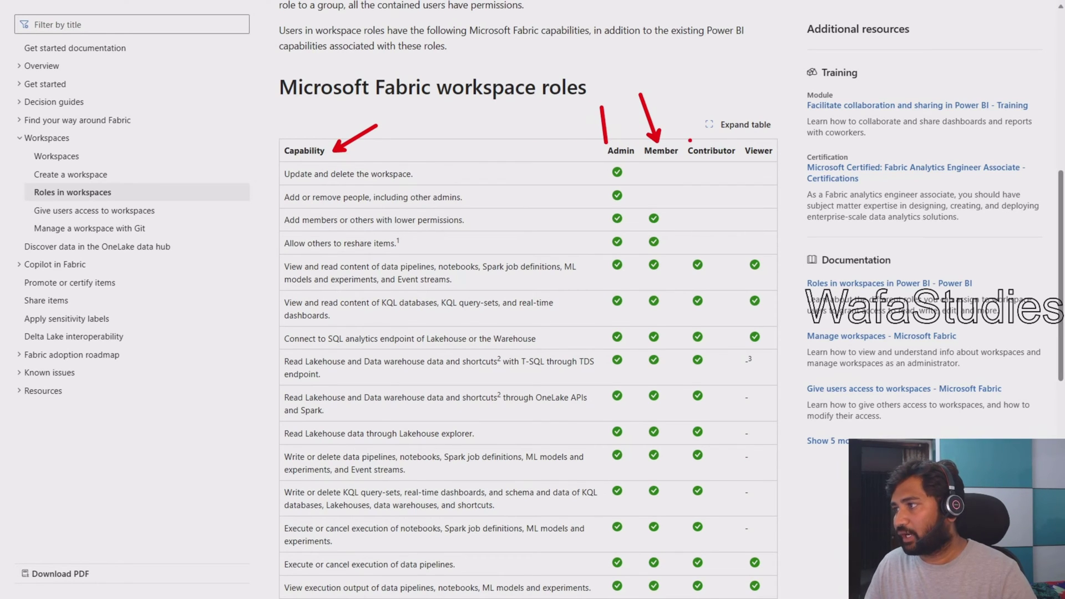
pyautogui.moveTo(694, 142); pyautogui.dragTo(691, 103)
pyautogui.moveTo(770, 145); pyautogui.dragTo(779, 124)
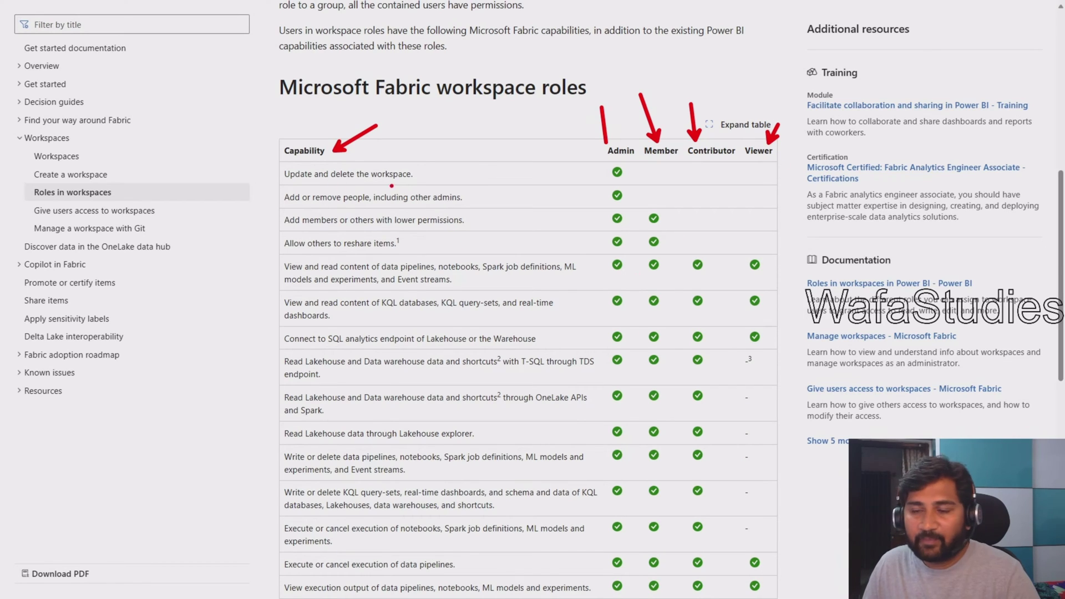
# - Flag the Admin-only workspace update row and the KQL viewing row, and underline Member and Contributor
pyautogui.moveTo(426, 175); pyautogui.dragTo(458, 149)
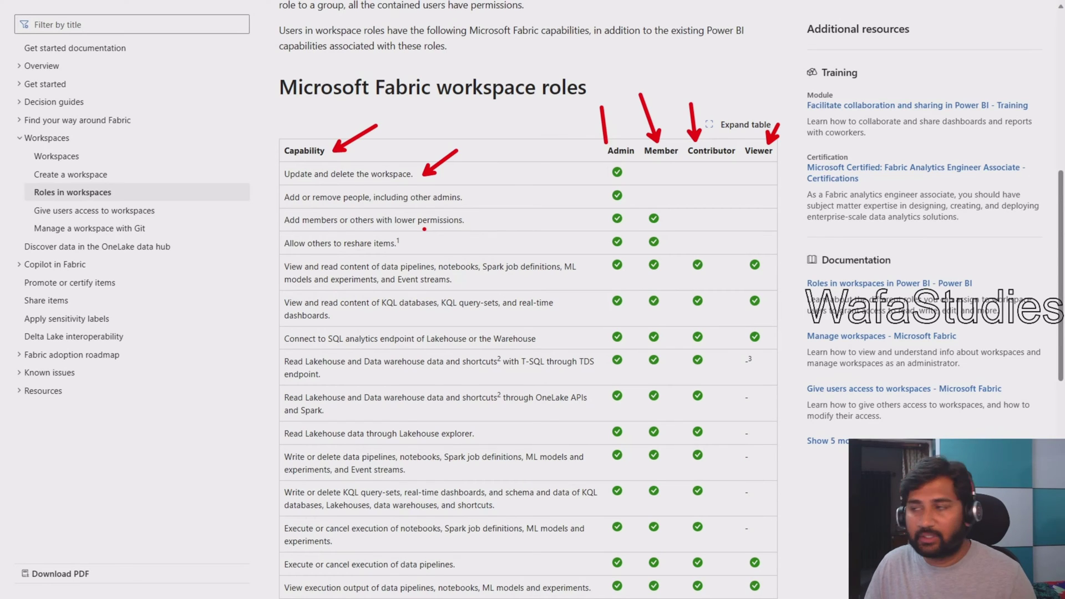
pyautogui.moveTo(605, 163); pyautogui.dragTo(632, 182)
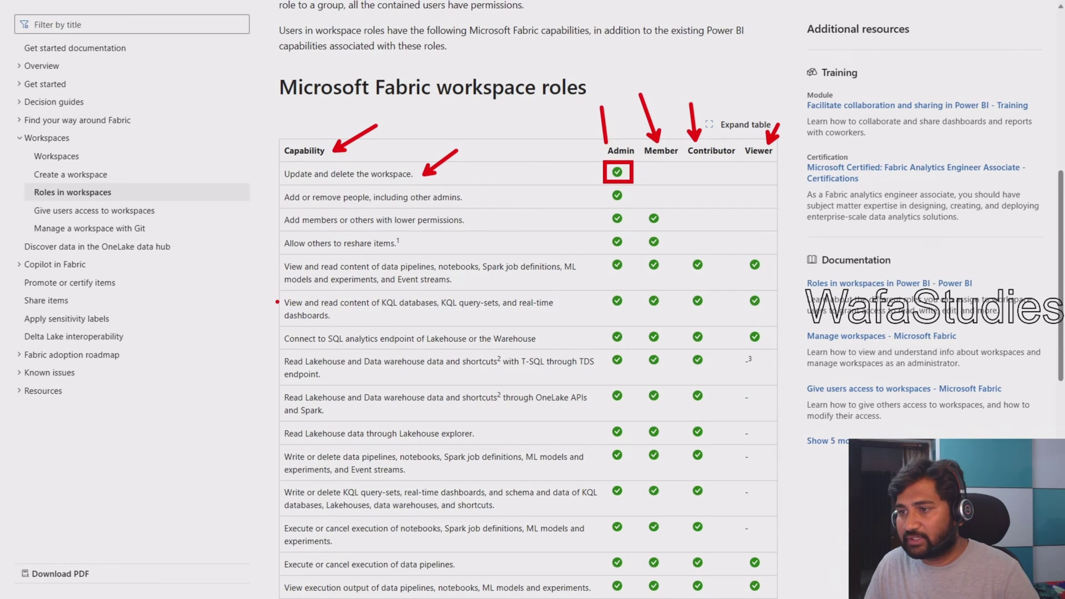
pyautogui.moveTo(274, 295)
pyautogui.mouseDown()
pyautogui.moveTo(359, 315)
pyautogui.moveTo(583, 325)
pyautogui.mouseUp()
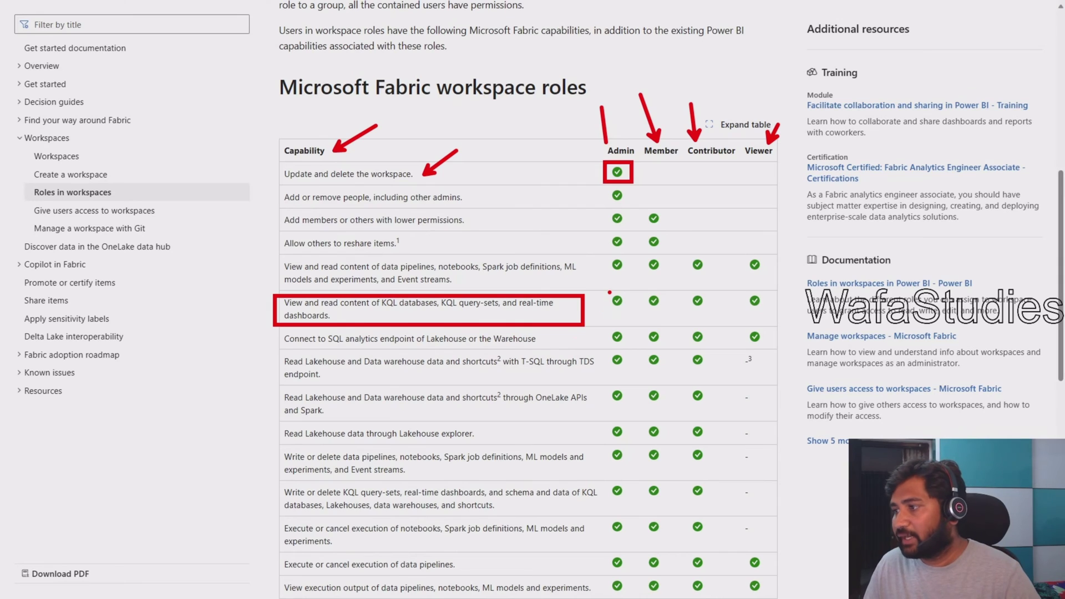
pyautogui.moveTo(608, 289)
pyautogui.mouseDown()
pyautogui.moveTo(619, 312)
pyautogui.moveTo(730, 316)
pyautogui.mouseUp()
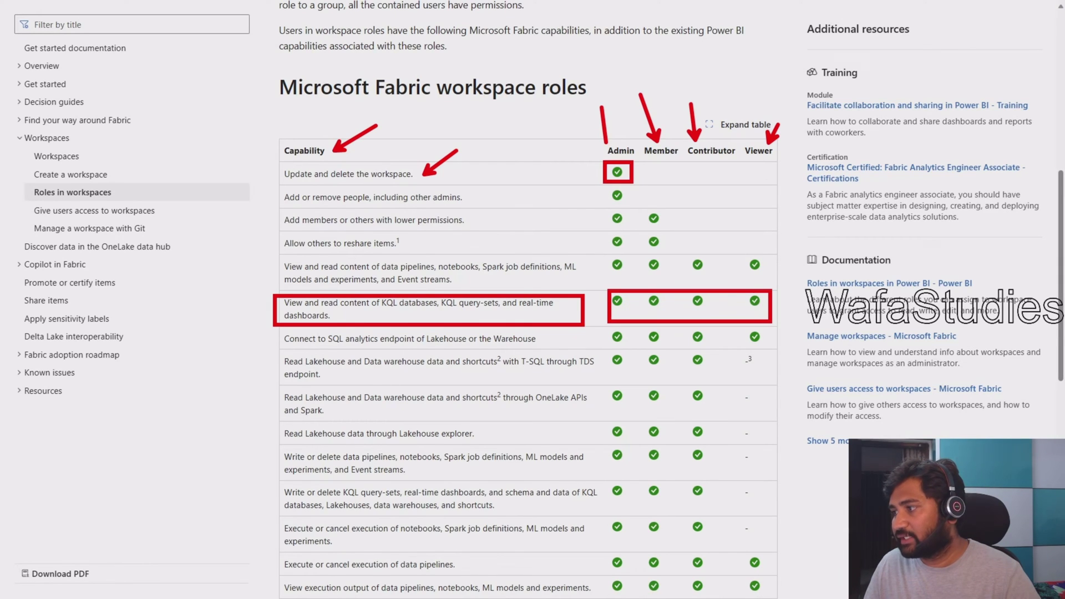
pyautogui.moveTo(644, 158); pyautogui.dragTo(764, 161)
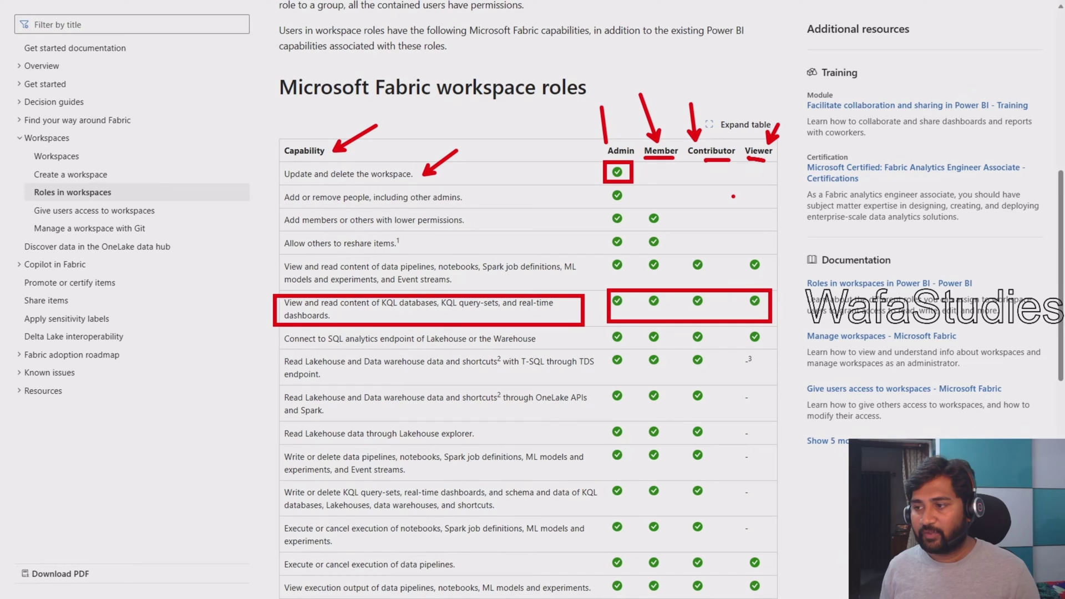
# - Clear the pen markup, scroll through the roles table, and frame the Admin-to-Viewer headings
pyautogui.press('Escape')
pyautogui.scroll(-3, 523, 338)
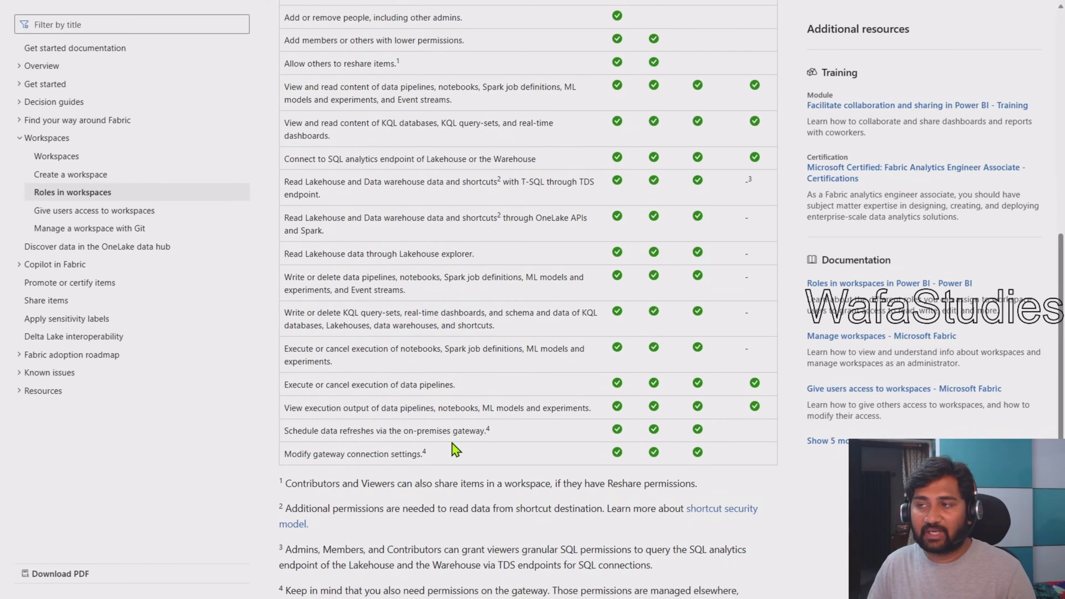
pyautogui.scroll(2, 455, 448)
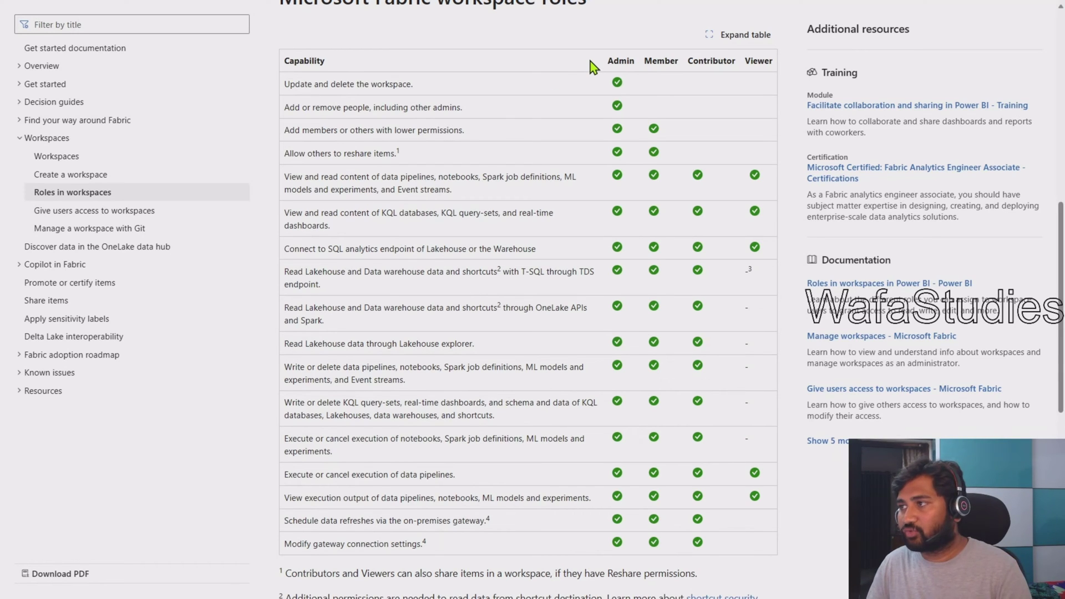
pyautogui.moveTo(591, 47)
pyautogui.mouseDown()
pyautogui.moveTo(614, 68)
pyautogui.moveTo(776, 78)
pyautogui.mouseUp()
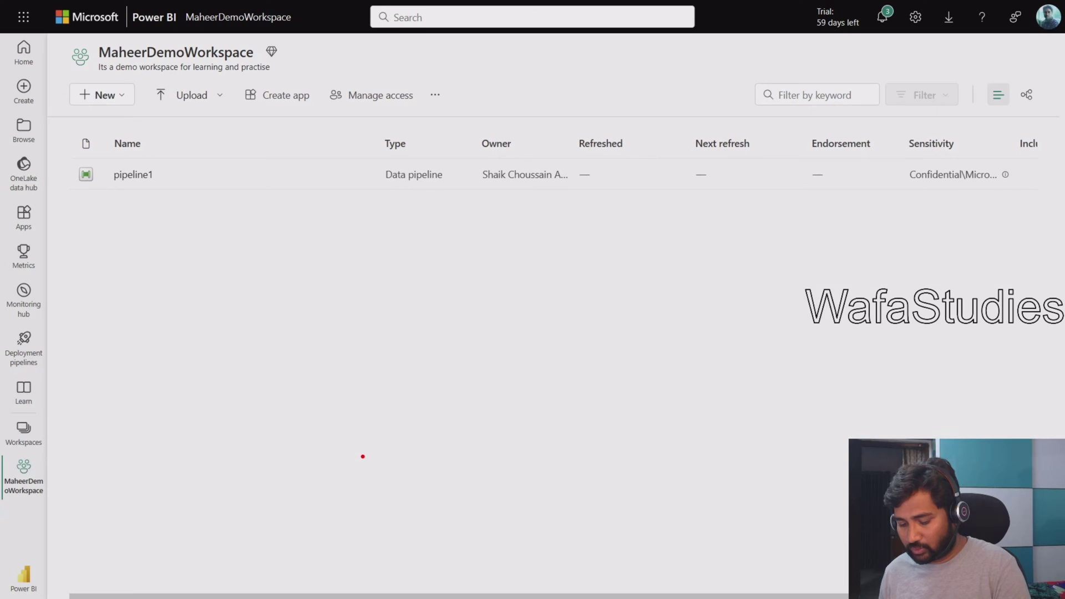
# - Write an app.frabric.microsoft.com note and mark the workspace list and the MaheerDemoWorkspace entry
pyautogui.click(363, 457)
pyautogui.write('app')
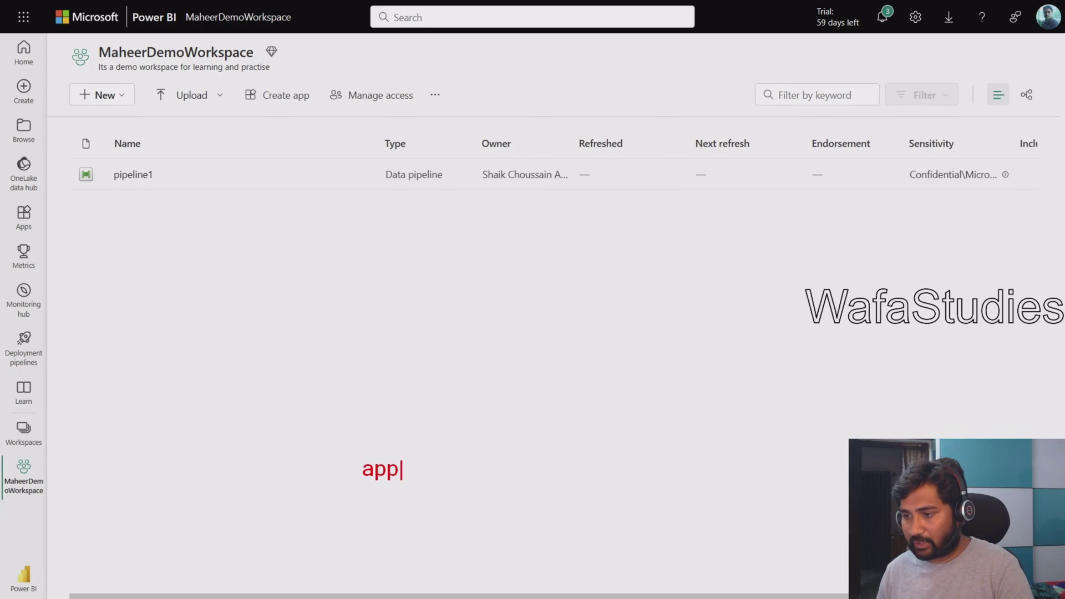
pyautogui.write('.frabric.')
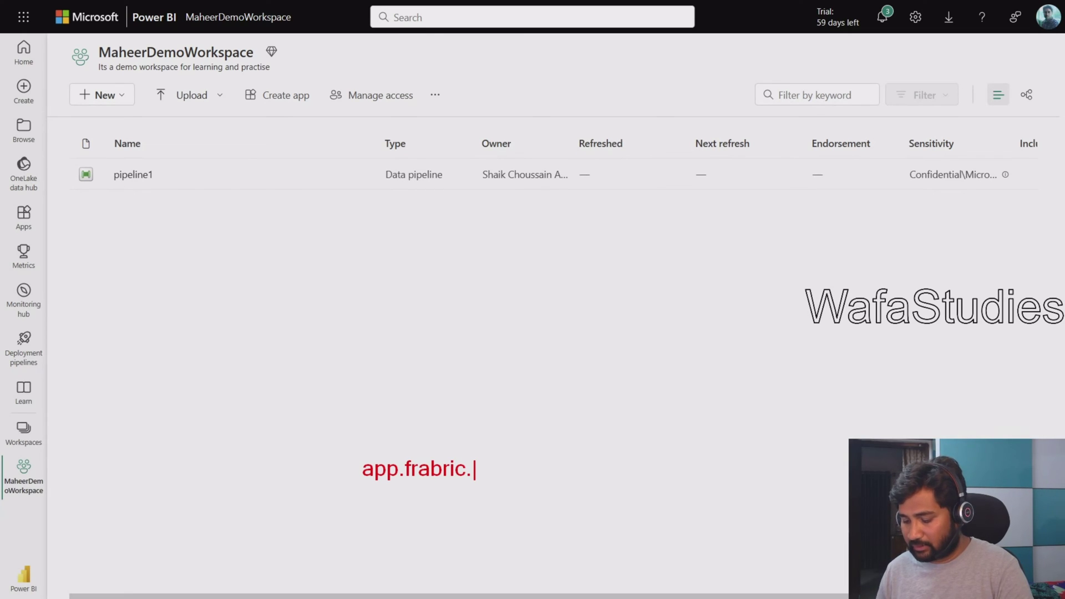
pyautogui.write('microsoft.com')
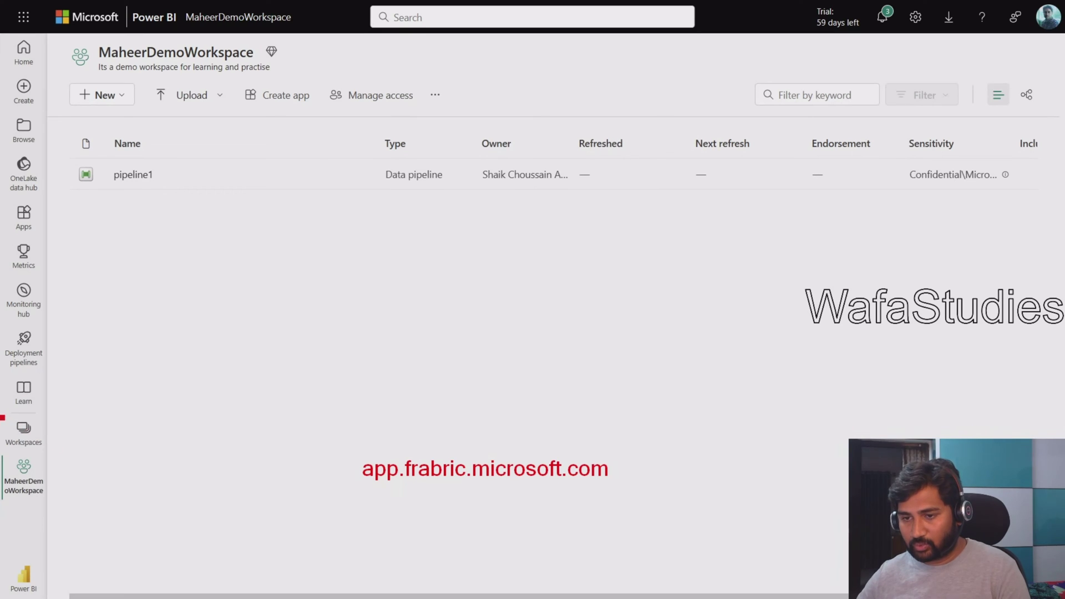
pyautogui.moveTo(3, 417); pyautogui.dragTo(68, 456)
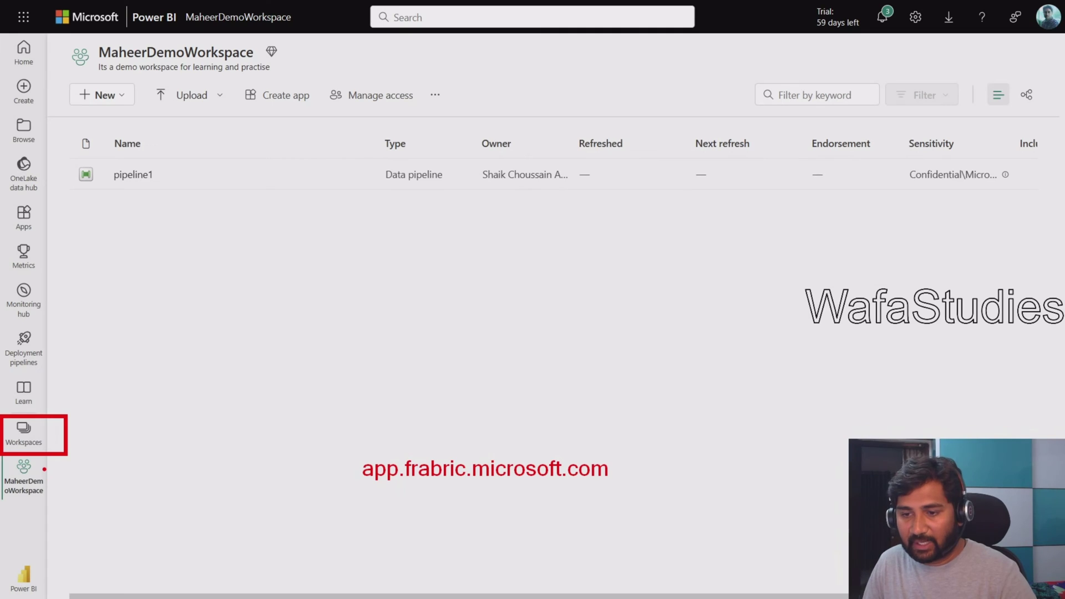
pyautogui.moveTo(45, 469); pyautogui.dragTo(101, 460)
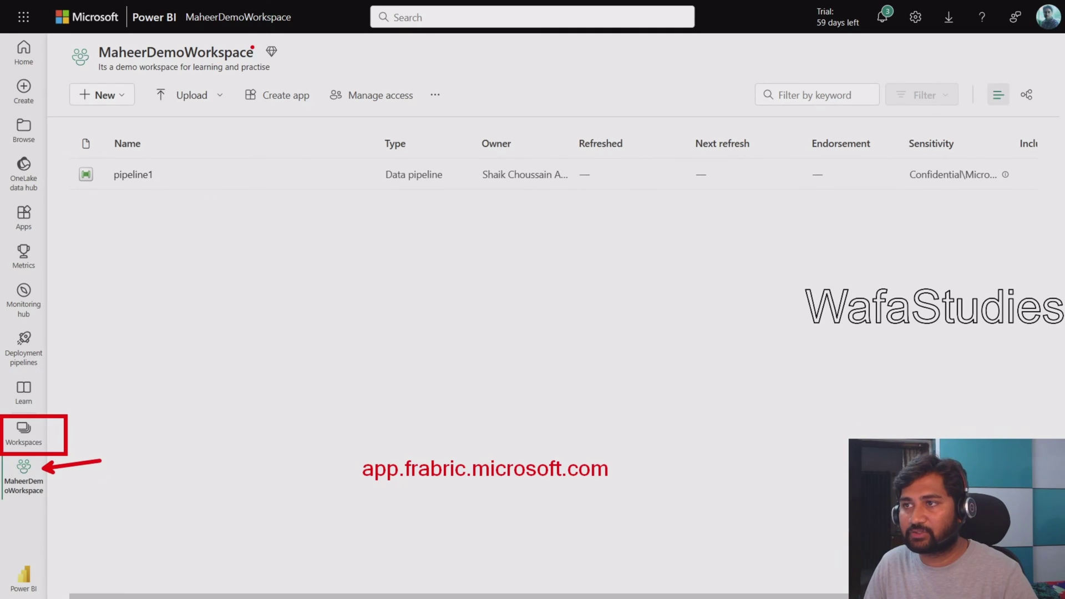
# - Mark the workspace name, description, shortcut, pipeline1 and the new-item area
pyautogui.moveTo(252, 47); pyautogui.dragTo(273, 23)
pyautogui.moveTo(263, 72); pyautogui.dragTo(276, 98)
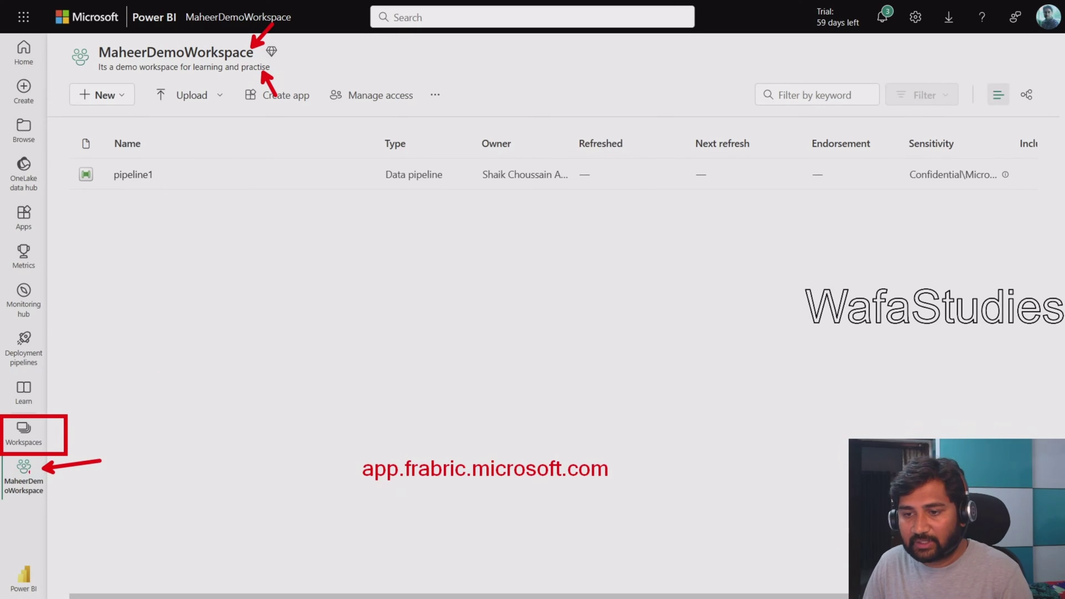
pyautogui.moveTo(9, 501); pyautogui.dragTo(43, 499)
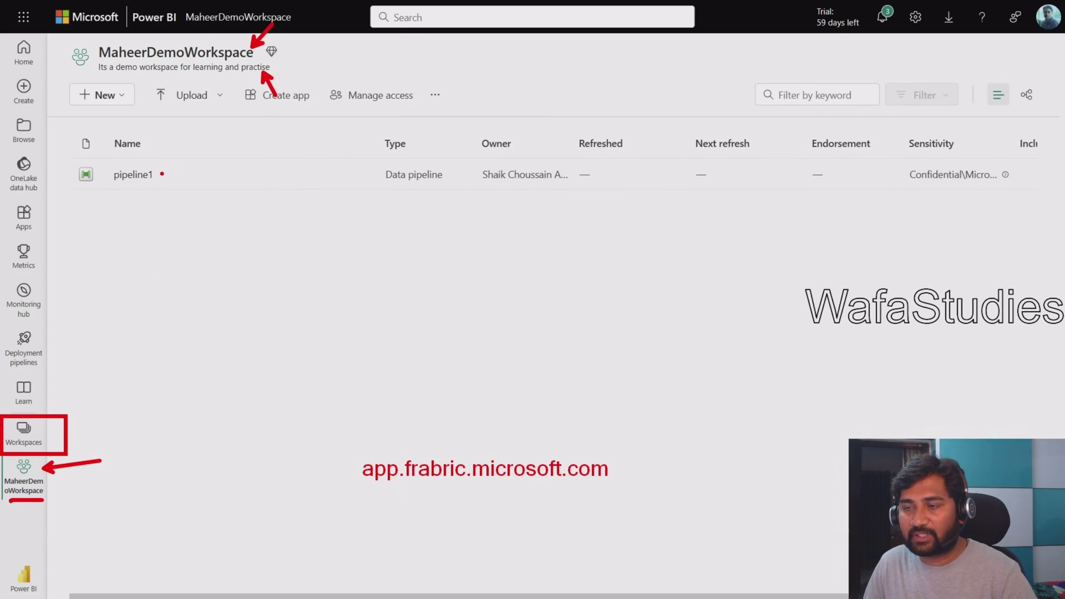
pyautogui.moveTo(162, 174); pyautogui.dragTo(206, 203)
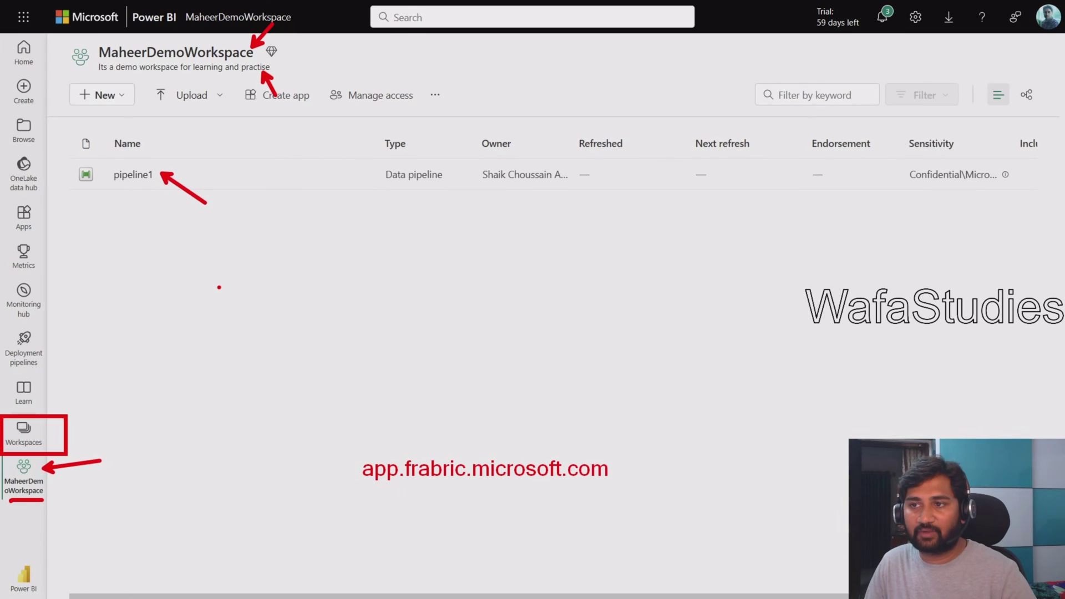
pyautogui.moveTo(116, 104); pyautogui.dragTo(135, 126)
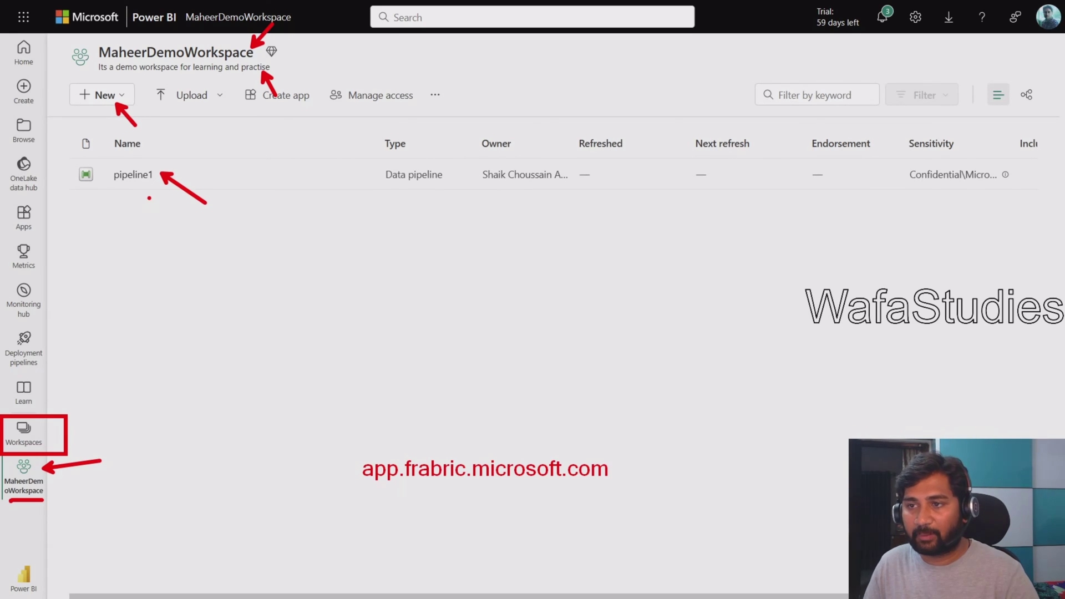
# - Clear the page markup and box the Manage access control
pyautogui.press('Escape')
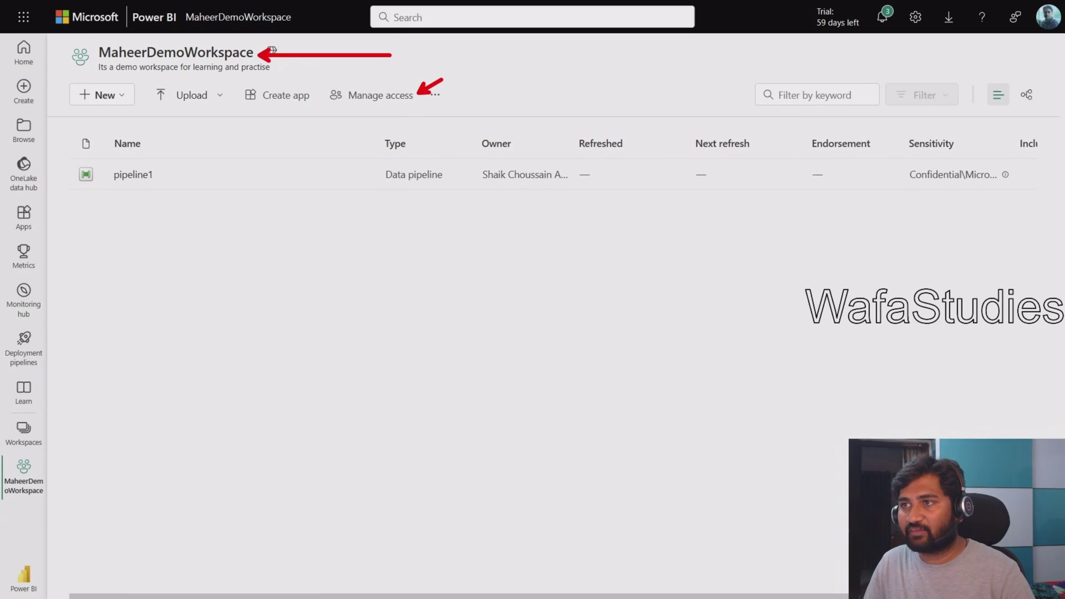
pyautogui.moveTo(319, 78); pyautogui.dragTo(418, 115)
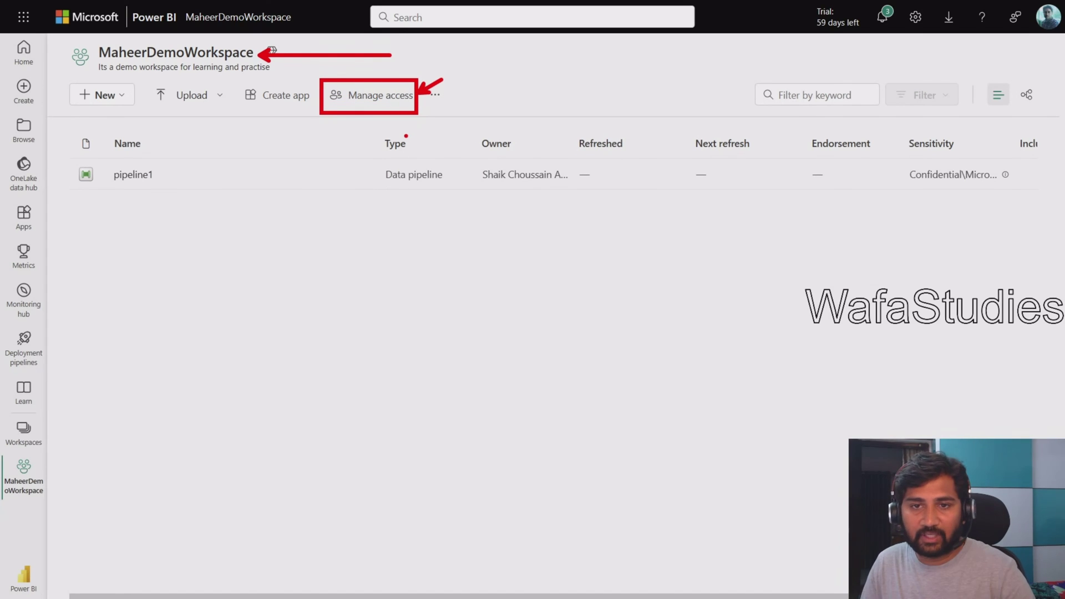
pyautogui.click(374, 101)
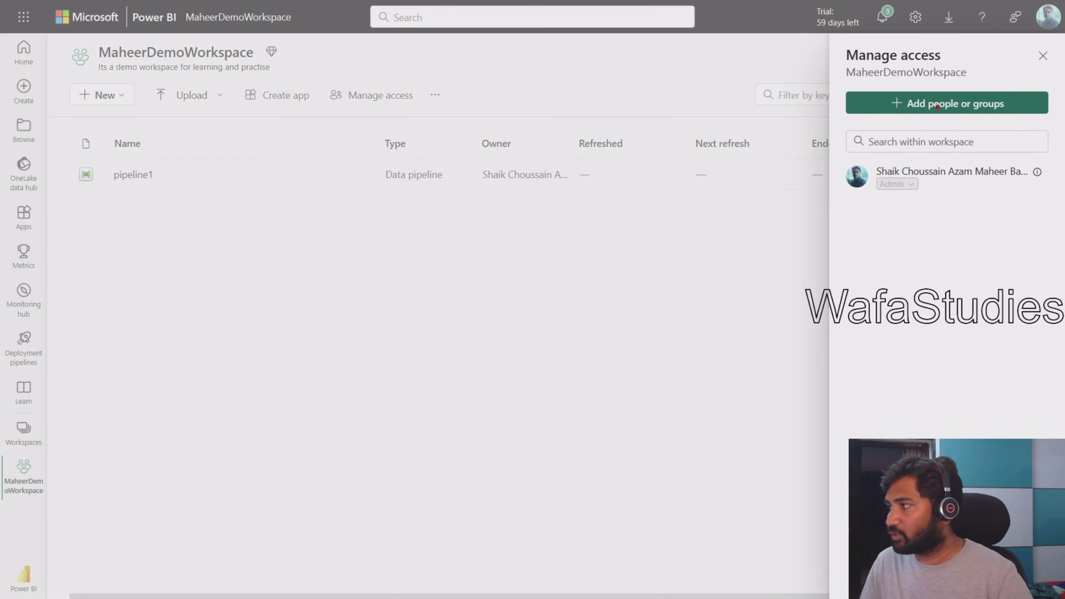
pyautogui.moveTo(922, 111); pyautogui.dragTo(897, 144)
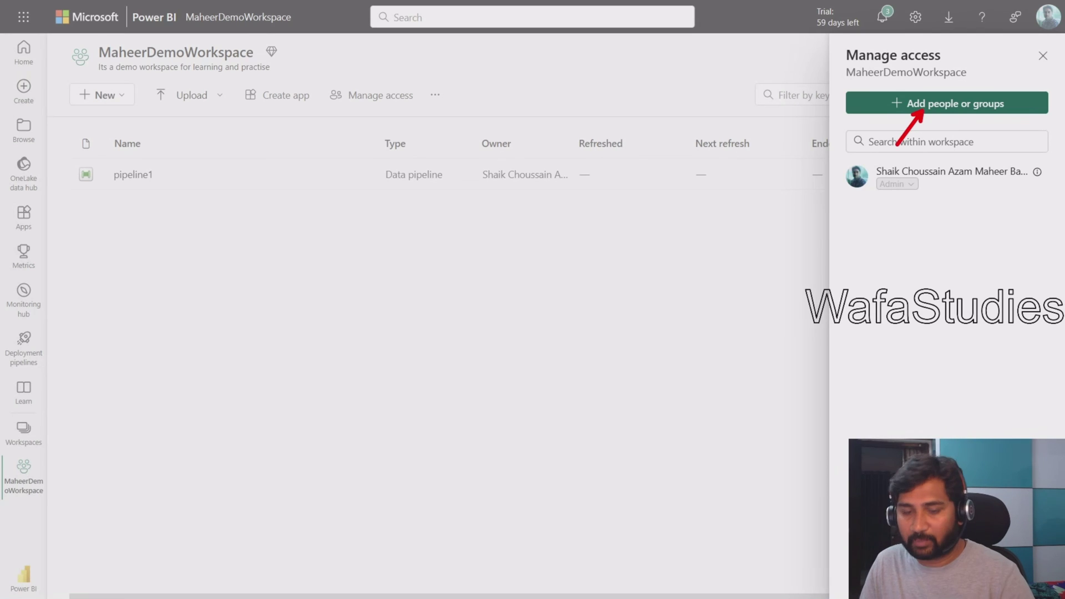
# - Add the user by name with the Member role, then close the add-people pane
pyautogui.click(937, 104)
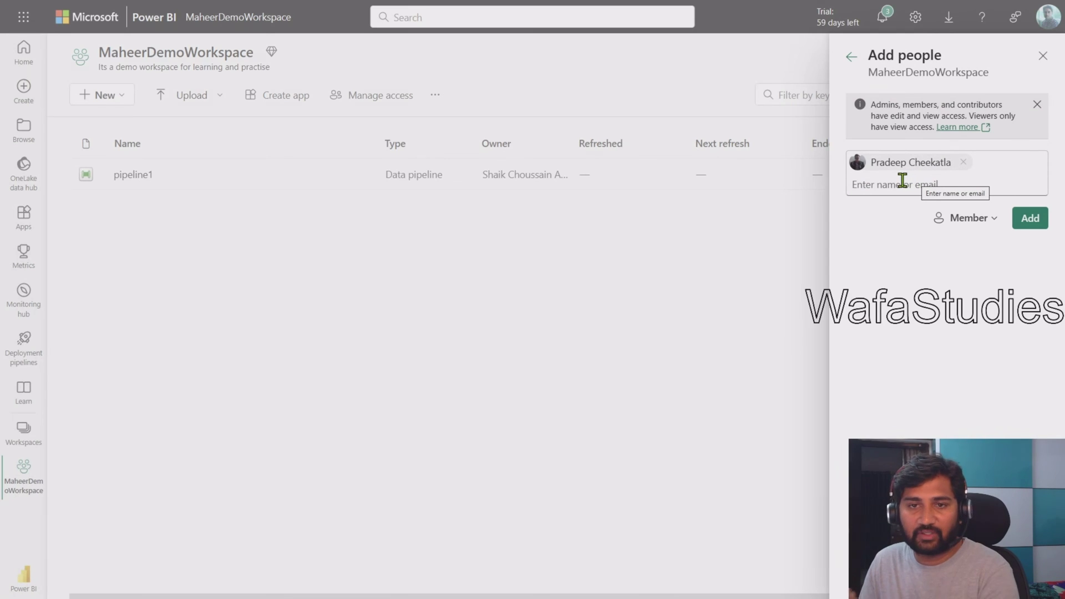
pyautogui.click(948, 186)
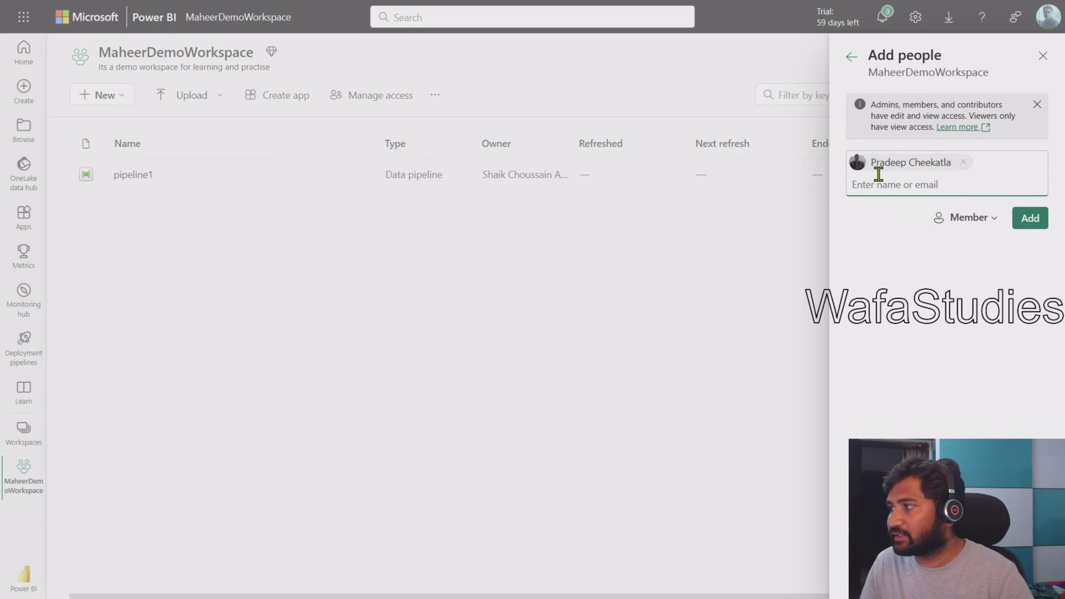
pyautogui.click(998, 219)
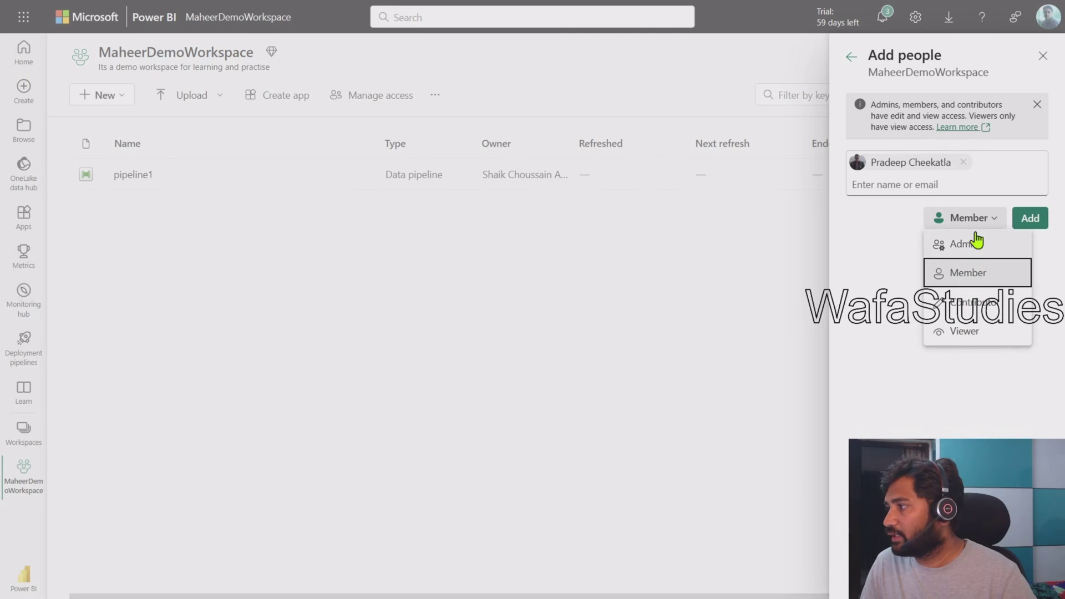
pyautogui.click(970, 274)
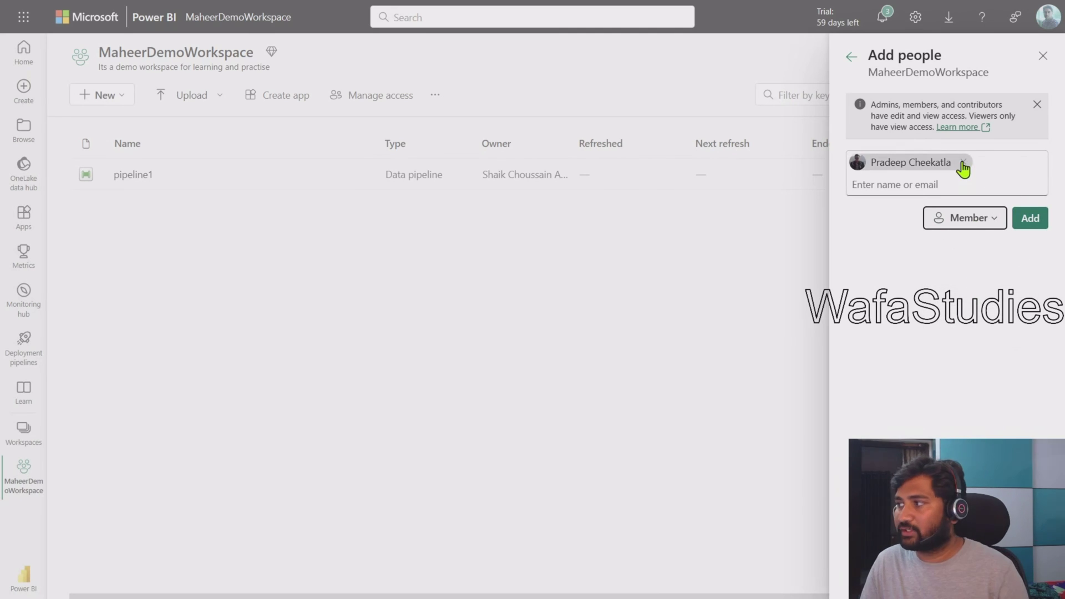
pyautogui.click(1041, 229)
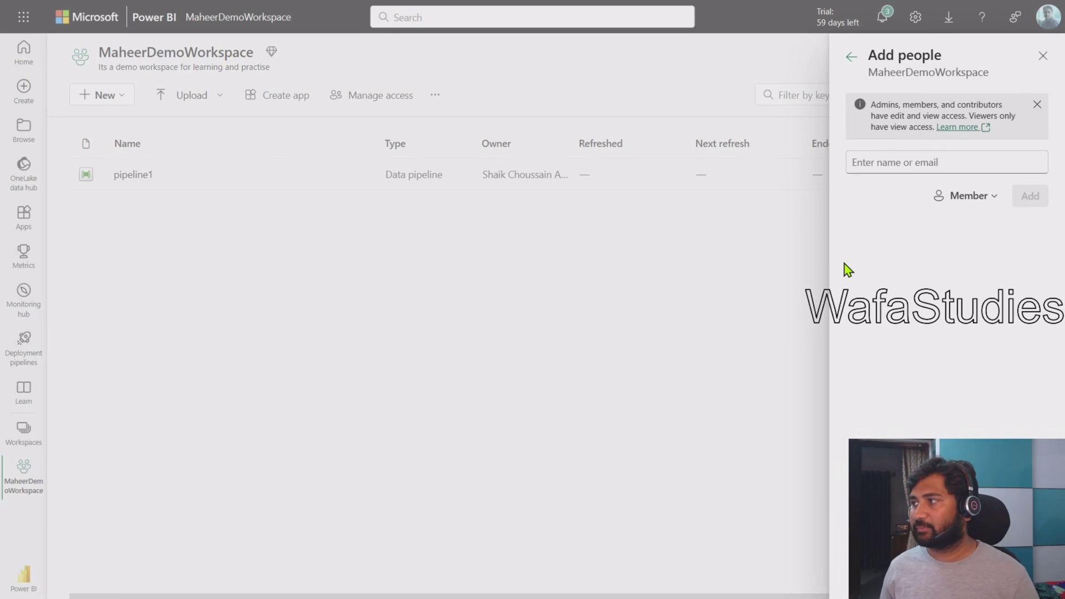
pyautogui.click(1042, 56)
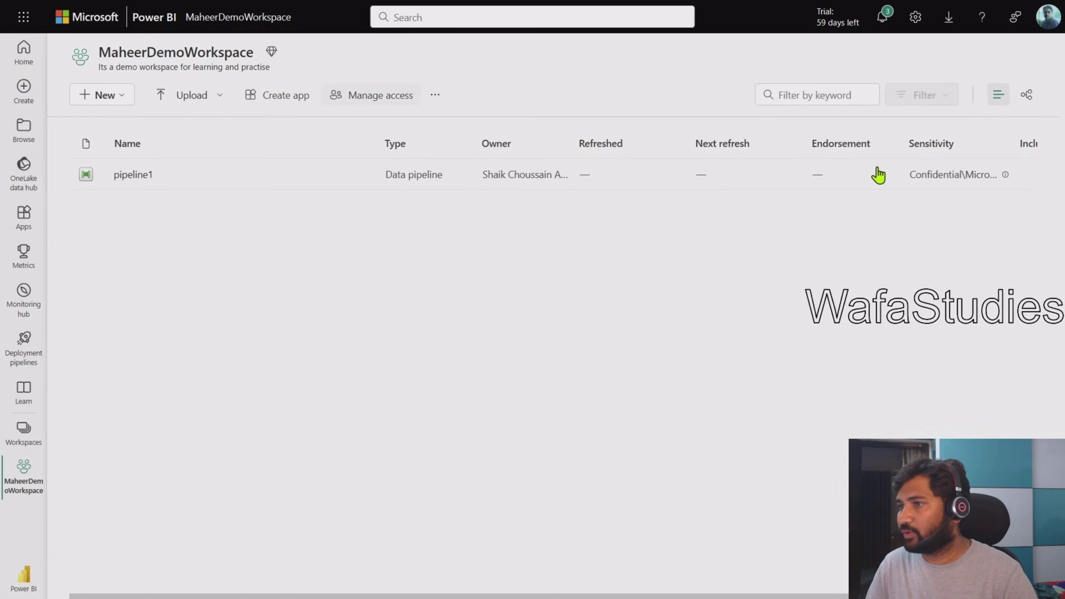
# - Reopen Manage access and draw arrows at the Admin user and the new Member user
pyautogui.click(386, 99)
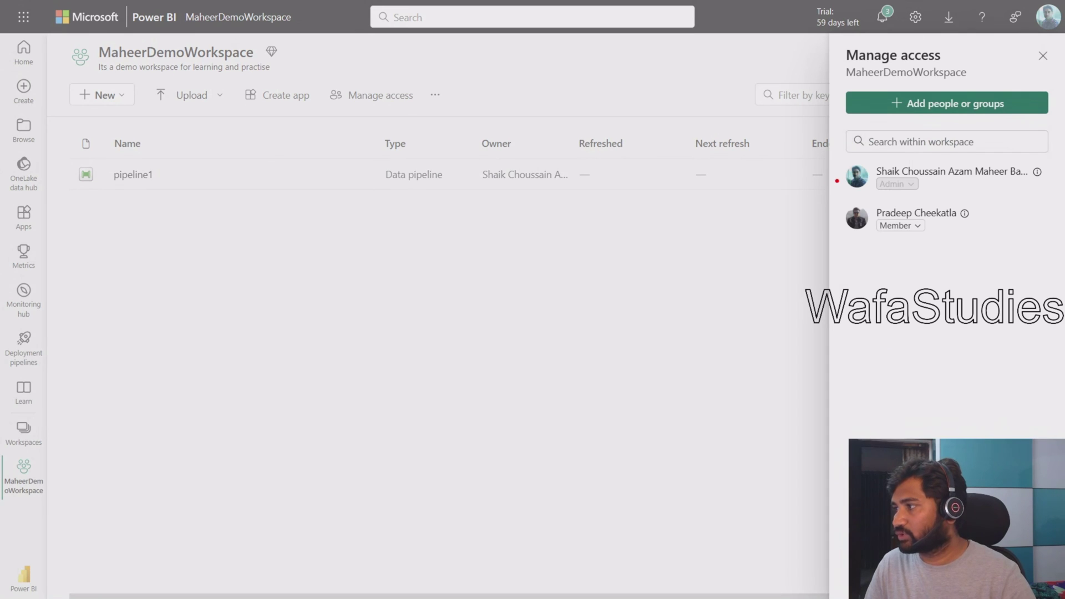
pyautogui.moveTo(837, 181); pyautogui.dragTo(796, 188)
pyautogui.moveTo(924, 192); pyautogui.dragTo(947, 187)
pyautogui.moveTo(836, 225); pyautogui.dragTo(780, 240)
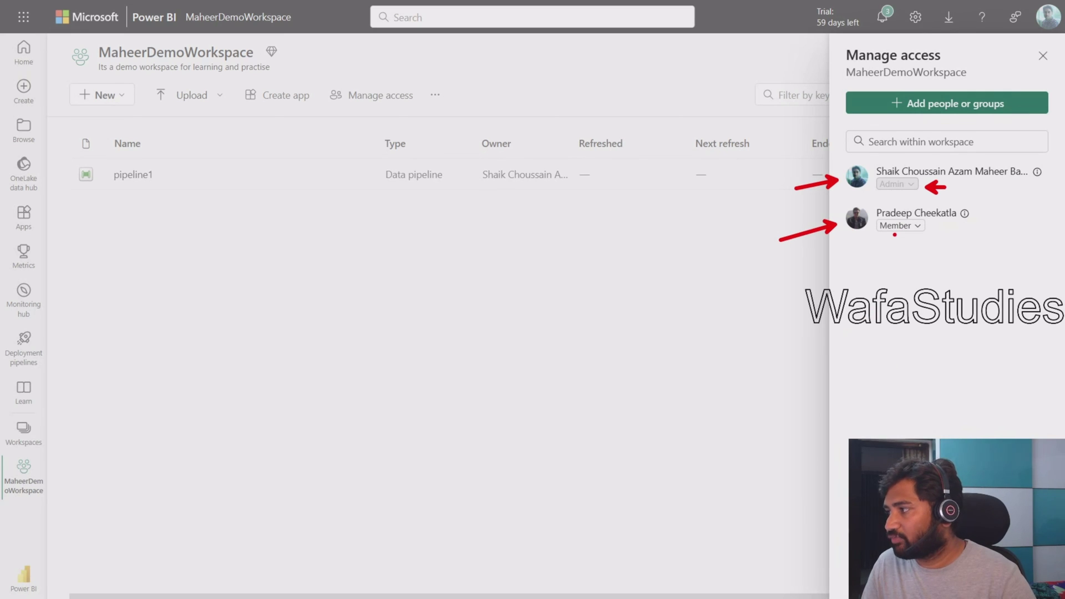
pyautogui.moveTo(894, 235)
pyautogui.mouseDown()
pyautogui.moveTo(892, 264)
pyautogui.moveTo(895, 232)
pyautogui.moveTo(903, 240)
pyautogui.mouseUp()
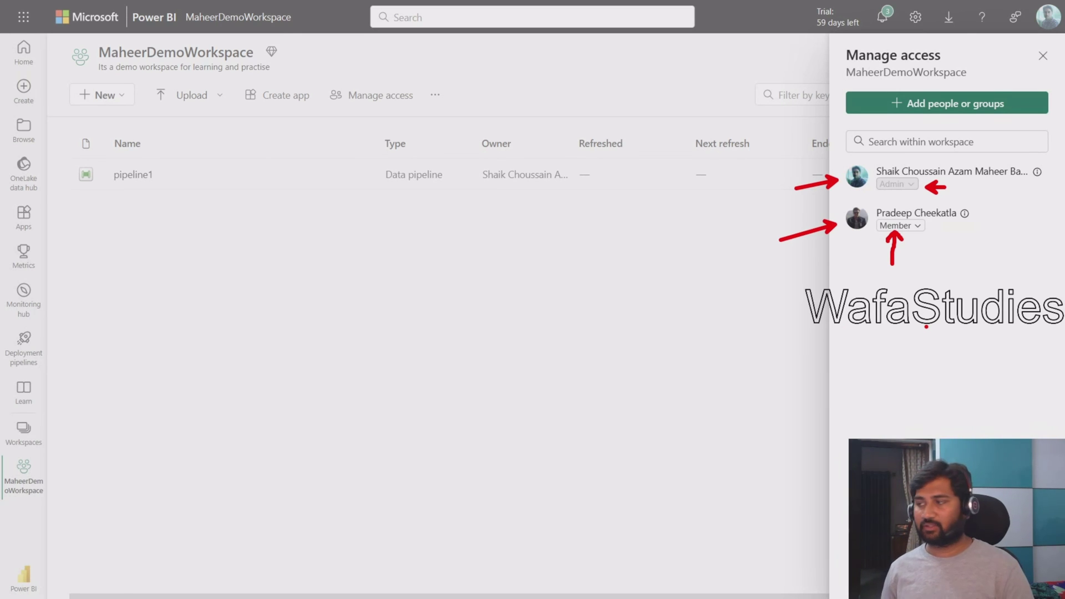
# - Clear the markup and switch to the PowerPoint Slide Show window
pyautogui.press('Escape')
pyautogui.hotkey('alt', 'Tab')
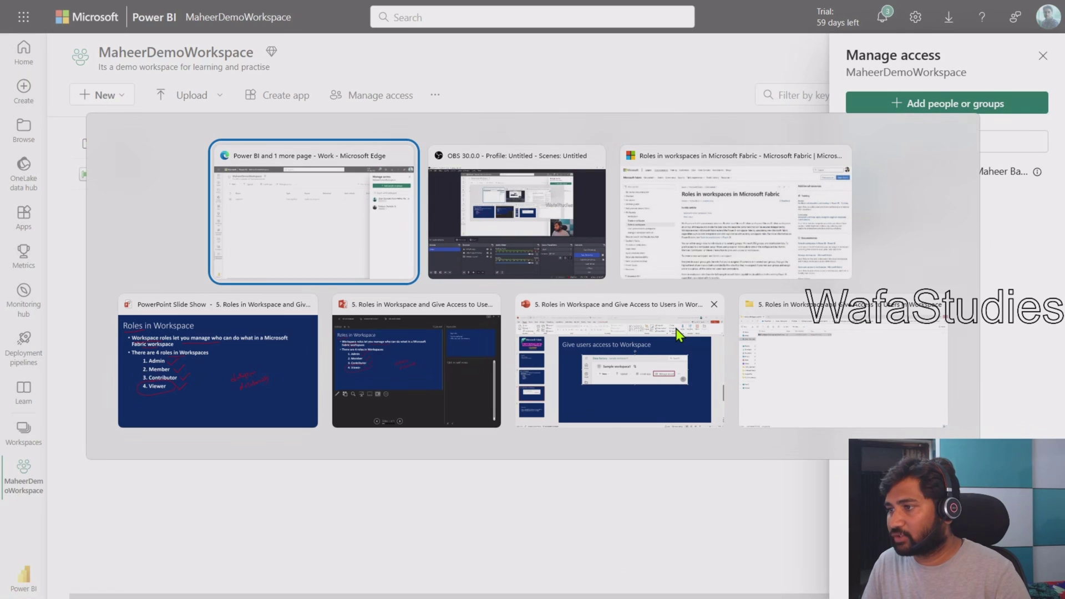